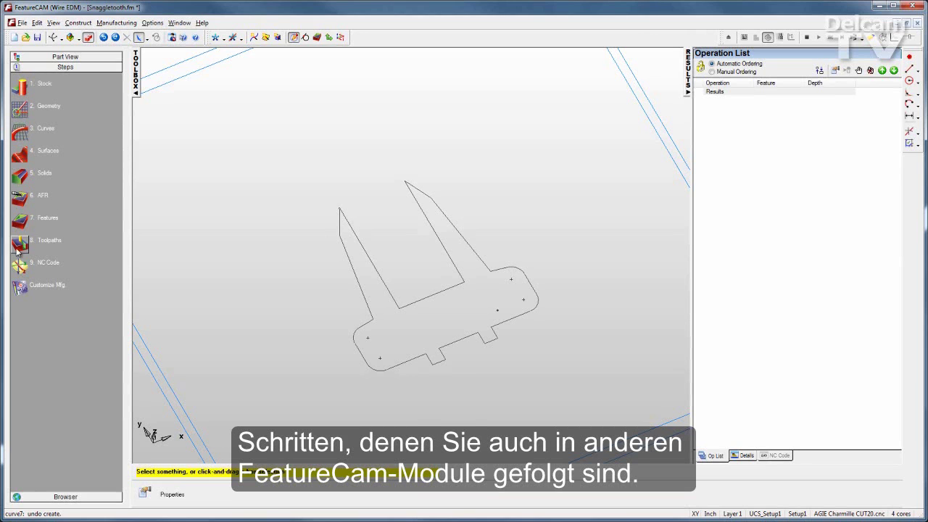
Step: Orbit the Snaggletooth part so its outline and stock appear at an isometric angle
{"action": "middle_click_drag", "start_coordinate": [225, 325], "coordinate": [234, 284]}
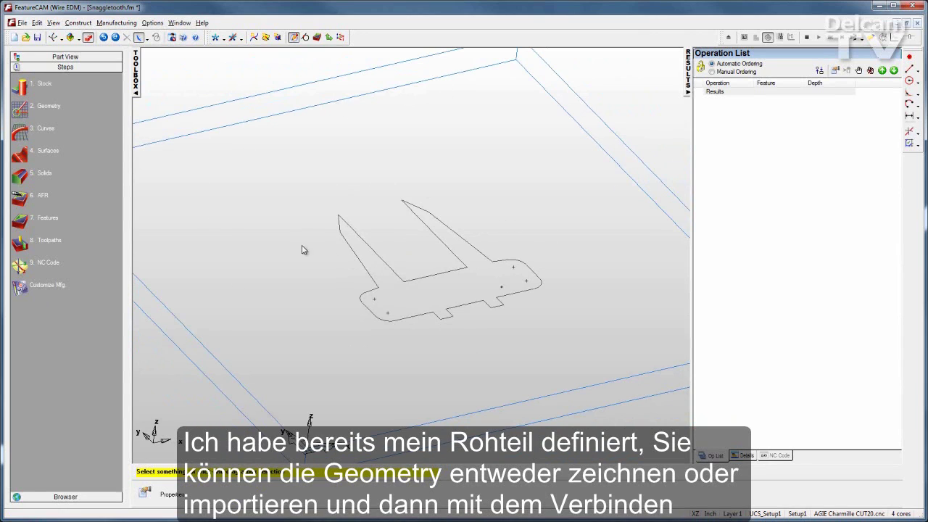
Step: Chain the Snaggletooth outline into a closed-boundary profile curve, then start a new feature
{"action": "left_click", "coordinate": [21, 132]}
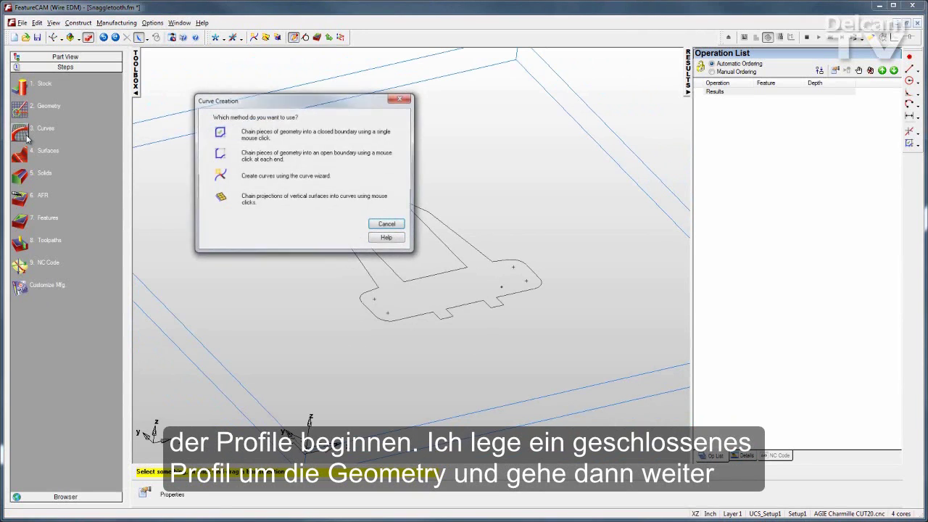
{"action": "left_click", "coordinate": [219, 132]}
{"action": "left_click", "coordinate": [428, 277]}
{"action": "left_click", "coordinate": [384, 487]}
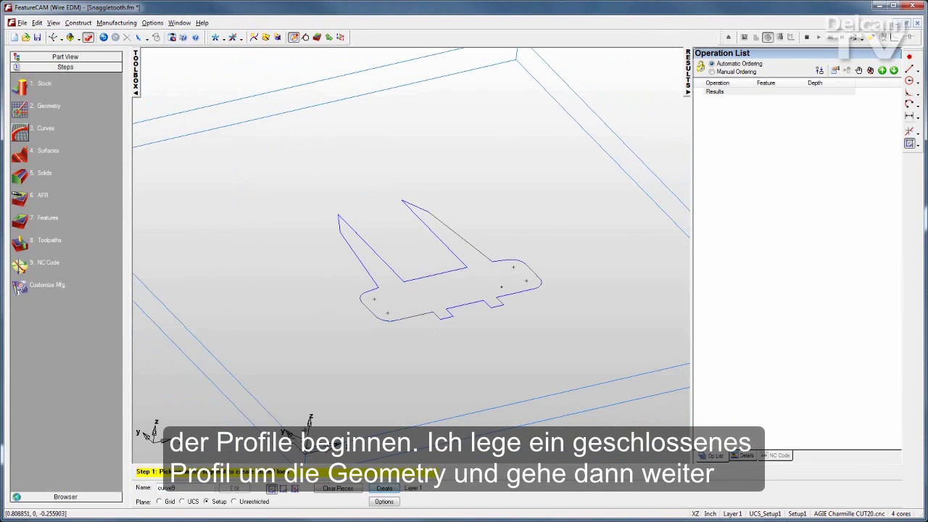
{"action": "left_click", "coordinate": [20, 219]}
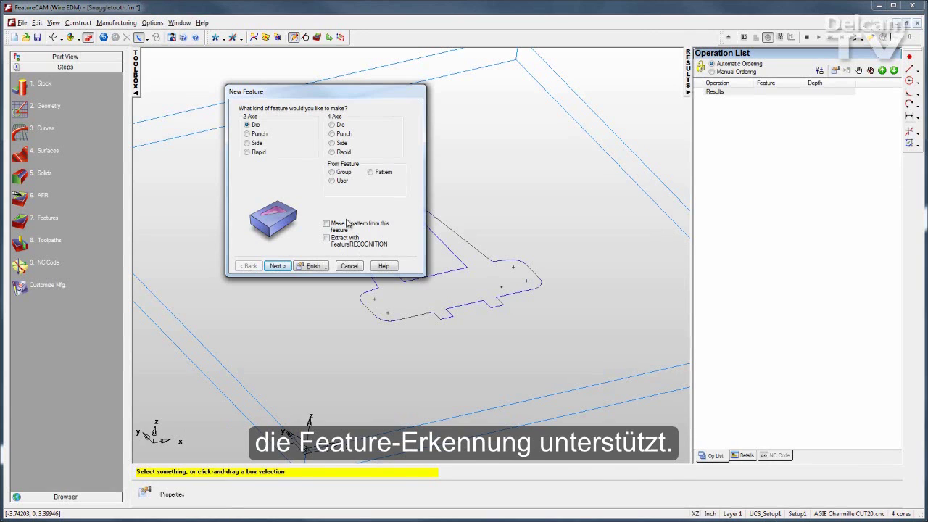
Step: Keep the 2-axis die type on the profile curve with zero Z offset
{"action": "left_click", "coordinate": [285, 267]}
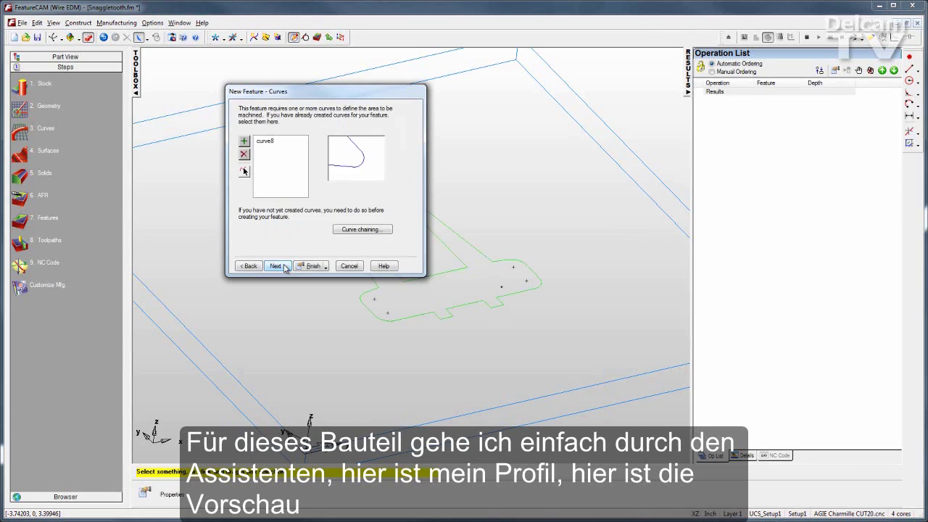
{"action": "left_click", "coordinate": [276, 266]}
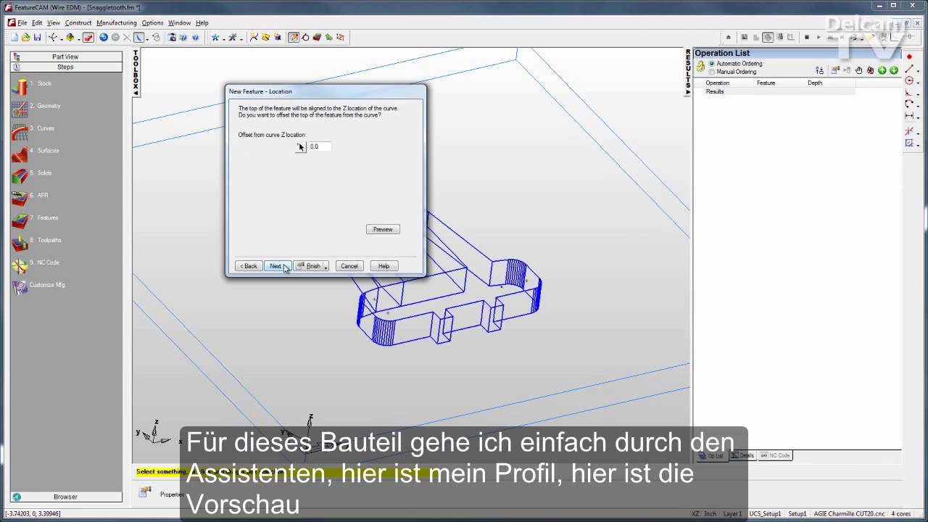
{"action": "left_click_drag", "start_coordinate": [351, 103], "coordinate": [275, 88]}
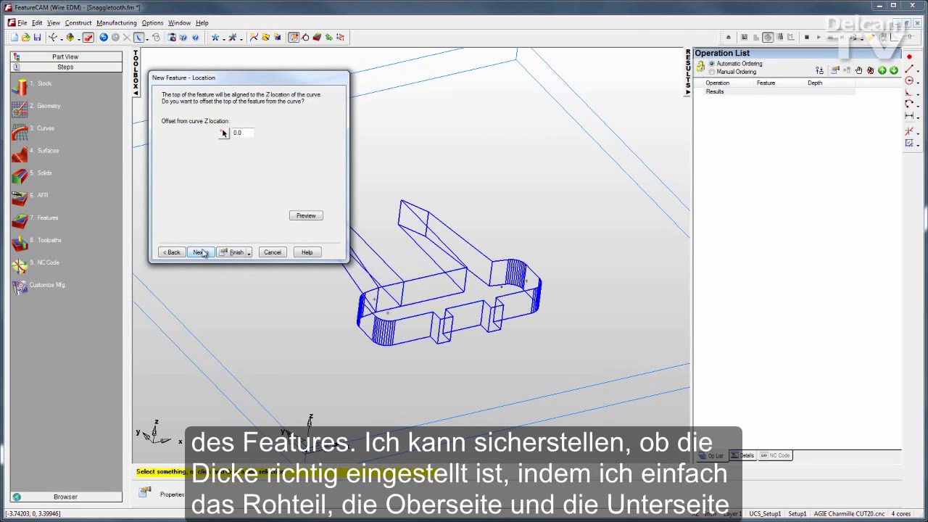
{"action": "left_click", "coordinate": [200, 252]}
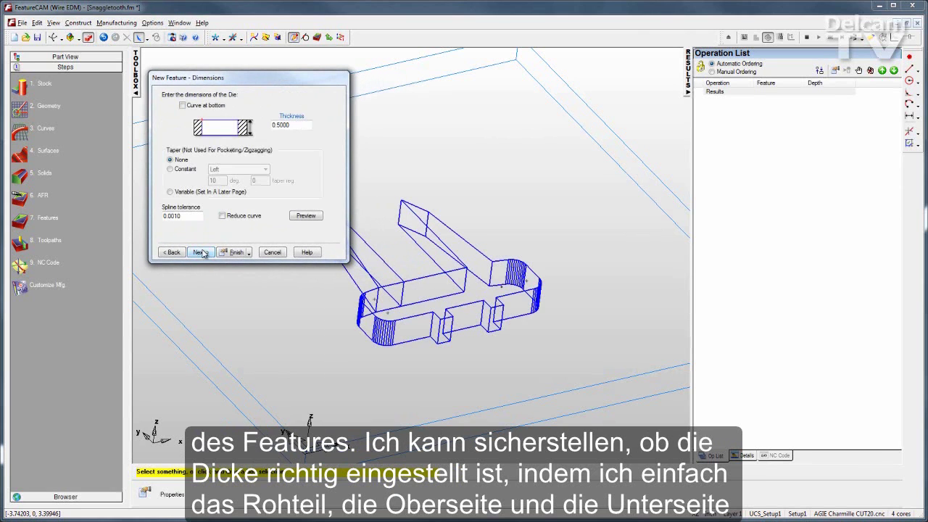
Step: Match the die thickness to the stock, 0.5000, using its top and bottom edges
{"action": "left_click", "coordinate": [293, 117]}
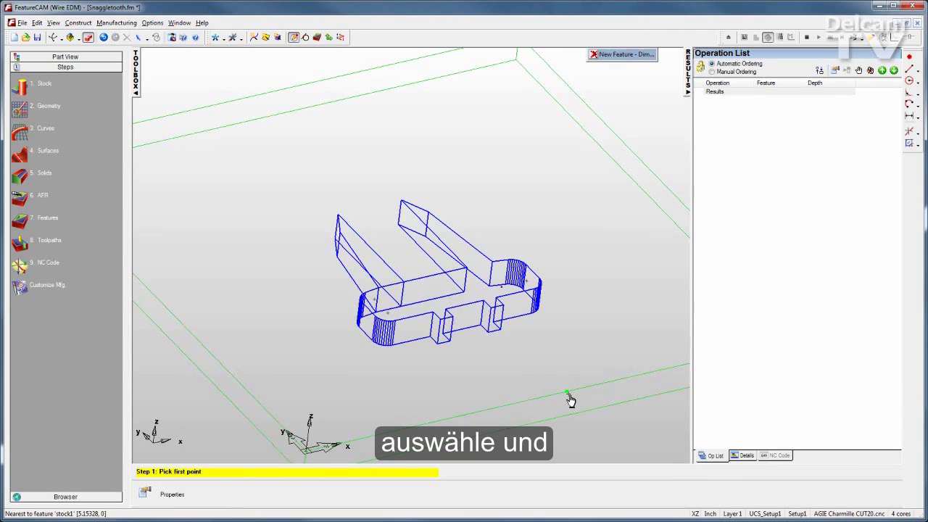
{"action": "left_click", "coordinate": [569, 399]}
{"action": "left_click", "coordinate": [573, 413]}
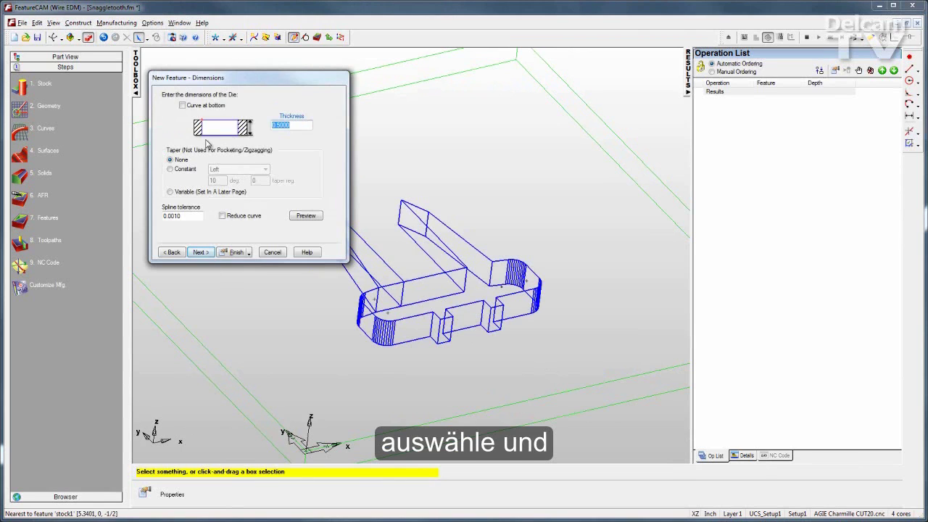
{"action": "left_click", "coordinate": [202, 252]}
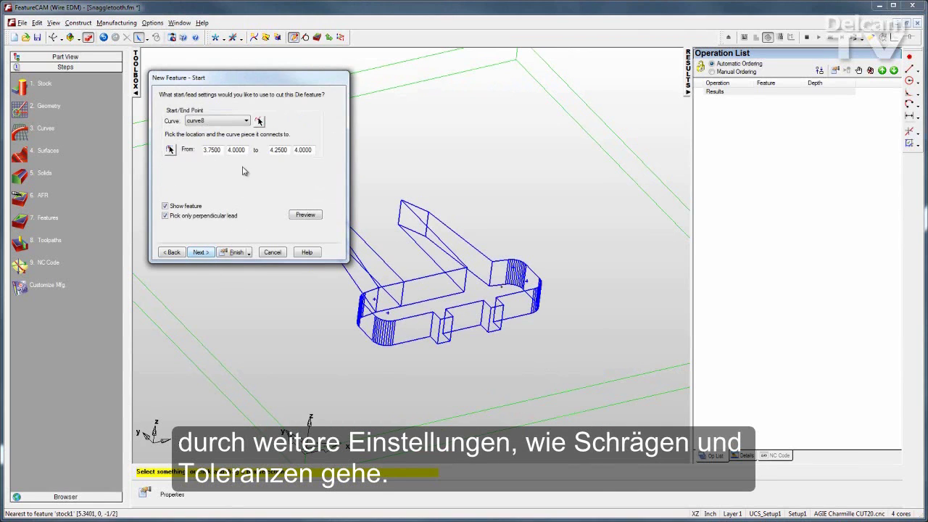
Step: Set the wire start on the right end, leading in from 5.7500, 3.2500 to 5.7500, 3.0000
{"action": "middle_click_drag", "start_coordinate": [478, 191], "coordinate": [540, 300]}
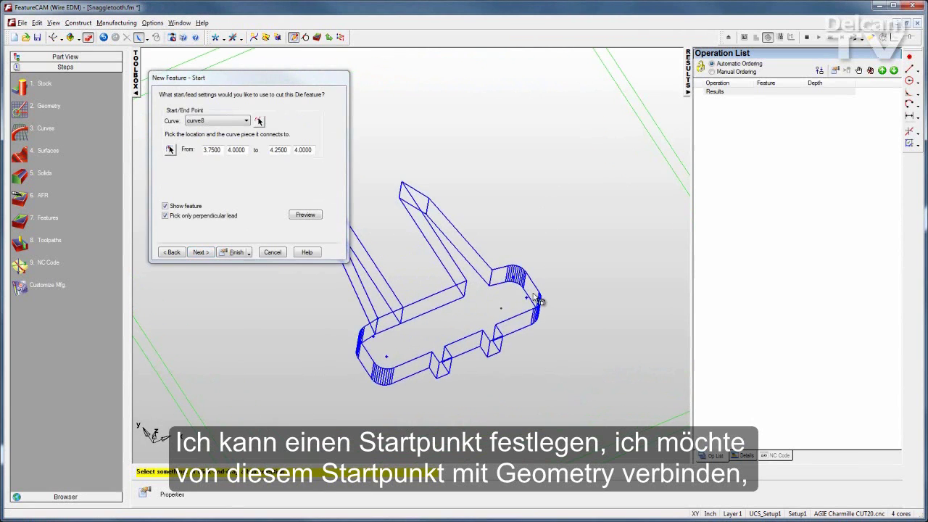
{"action": "left_click", "coordinate": [173, 152]}
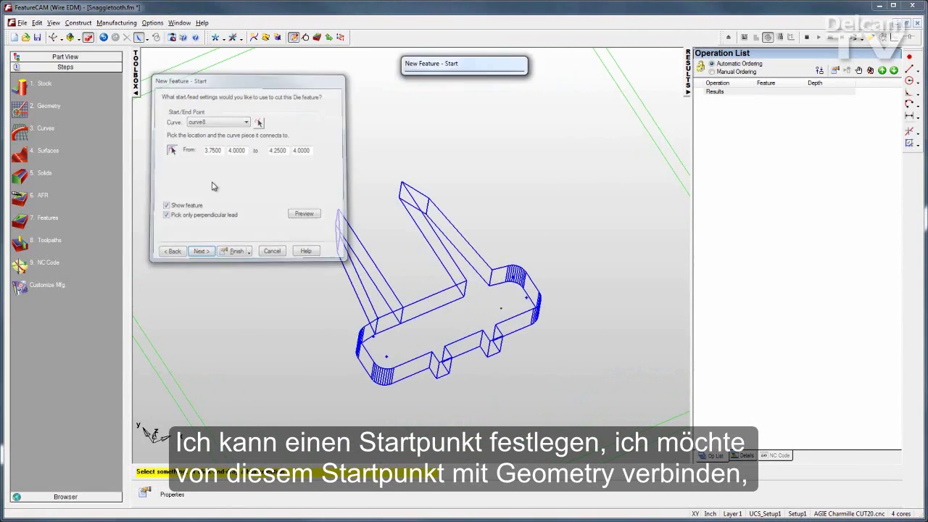
{"action": "left_click", "coordinate": [504, 313]}
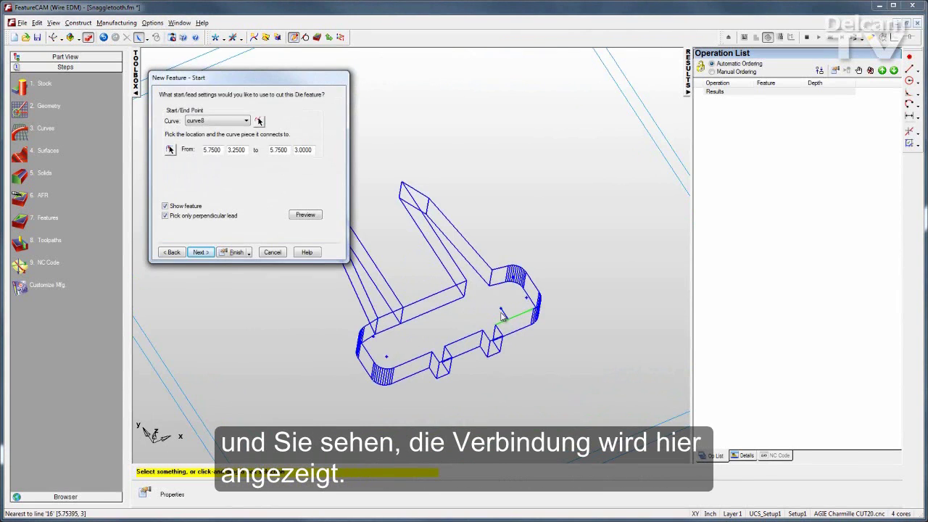
{"action": "left_click", "coordinate": [204, 254]}
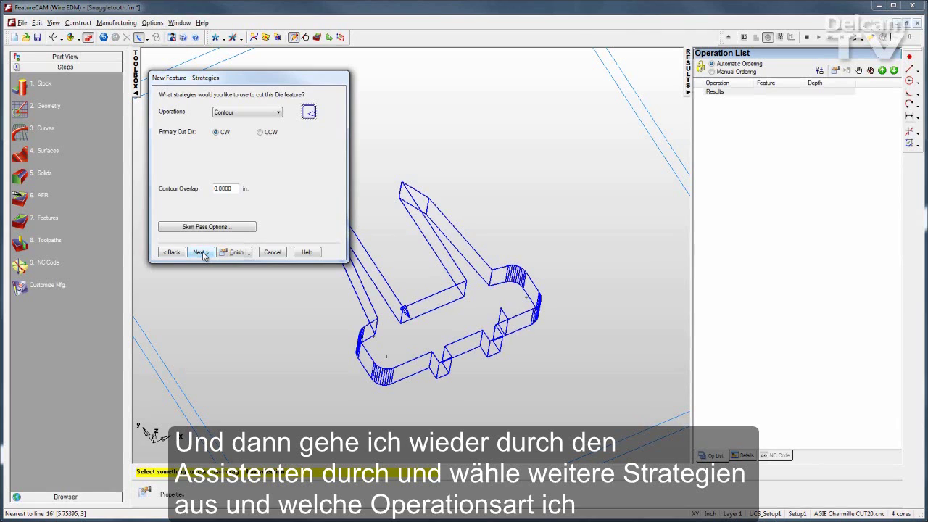
Step: Keep the Contour operation with CW cut direction and finish the die2 feature
{"action": "left_click", "coordinate": [278, 113]}
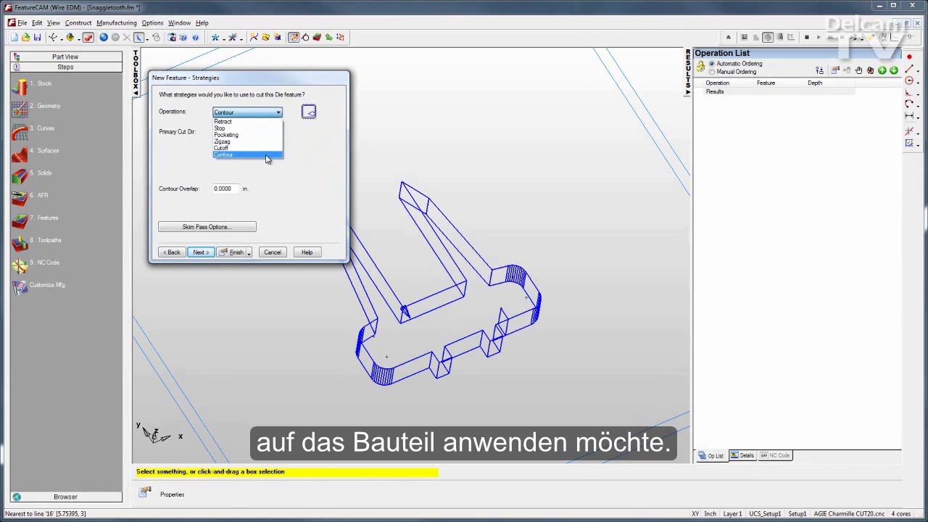
{"action": "left_click", "coordinate": [305, 191]}
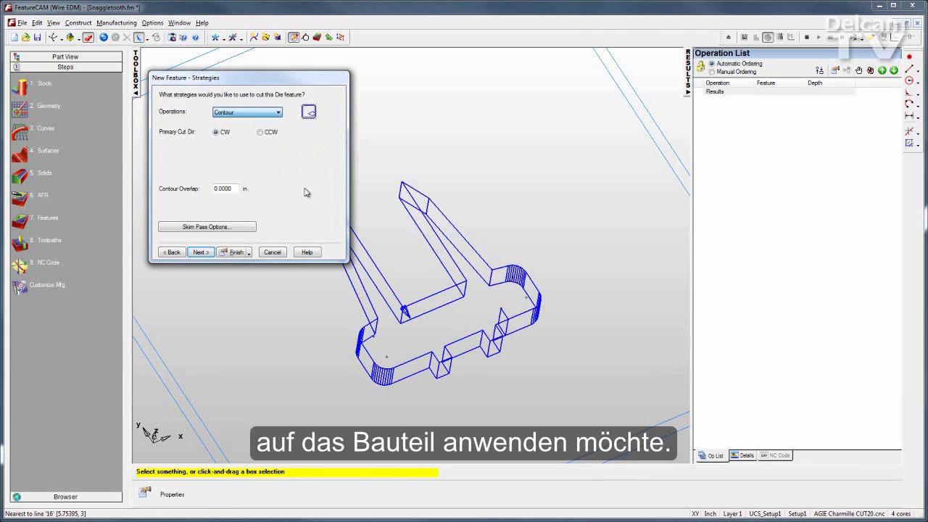
{"action": "left_click", "coordinate": [236, 252]}
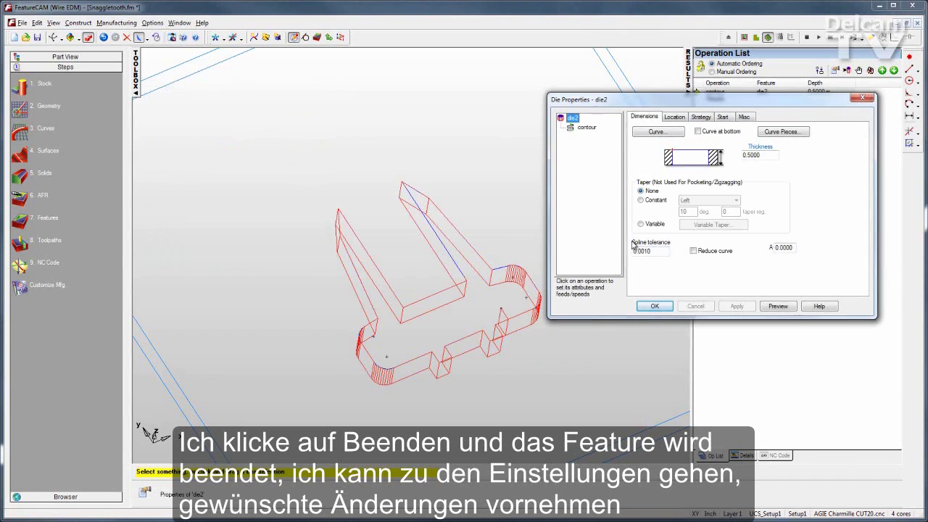
Step: Accept die2's properties, preview its 0.5000 in contour as a centerline simulation, then abort it
{"action": "left_click", "coordinate": [654, 306]}
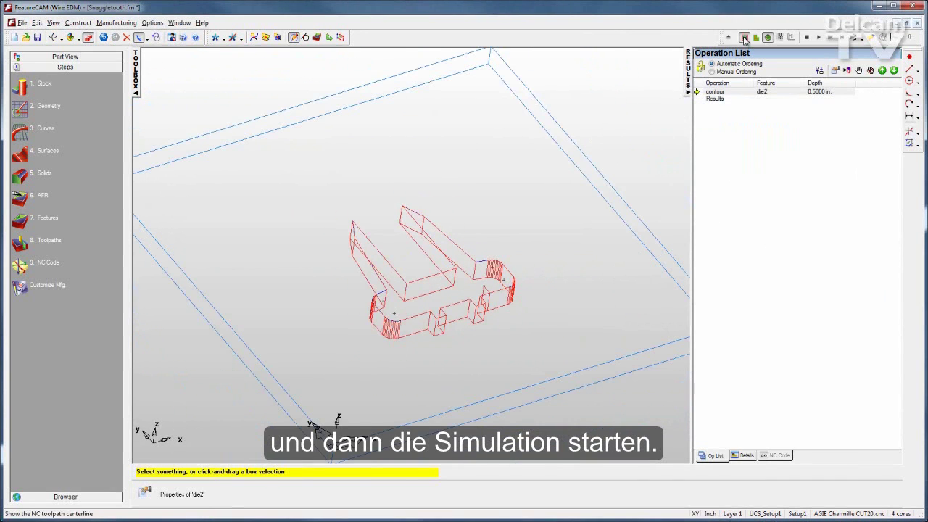
{"action": "left_click", "coordinate": [817, 37]}
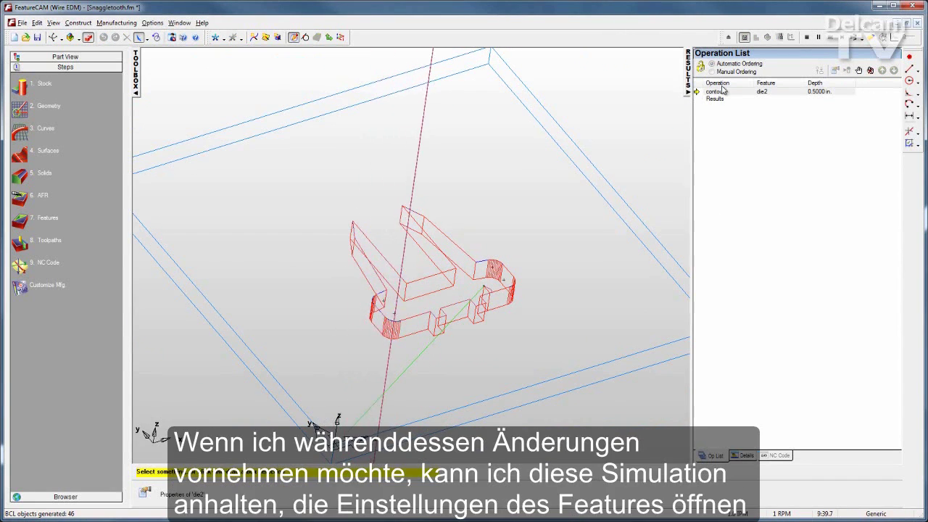
{"action": "left_click", "coordinate": [806, 38]}
{"action": "left_click", "coordinate": [465, 288]}
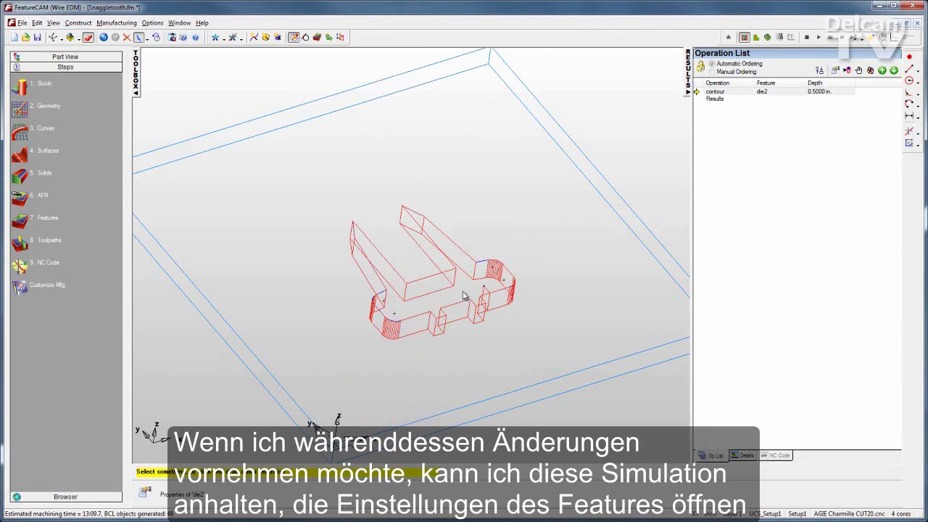
{"action": "left_click", "coordinate": [728, 42]}
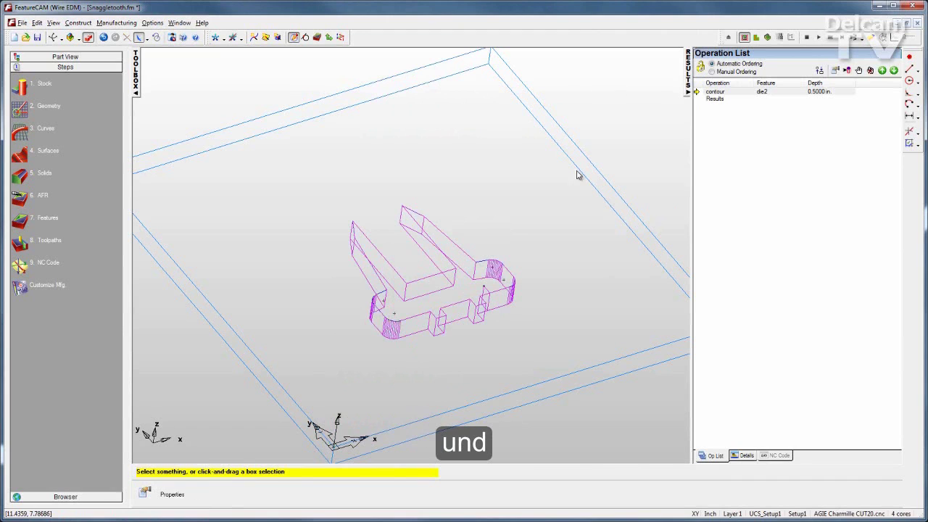
Step: Give die2 a constant ISO-Right taper of 10 degrees and apply it
{"action": "double_click", "coordinate": [394, 336]}
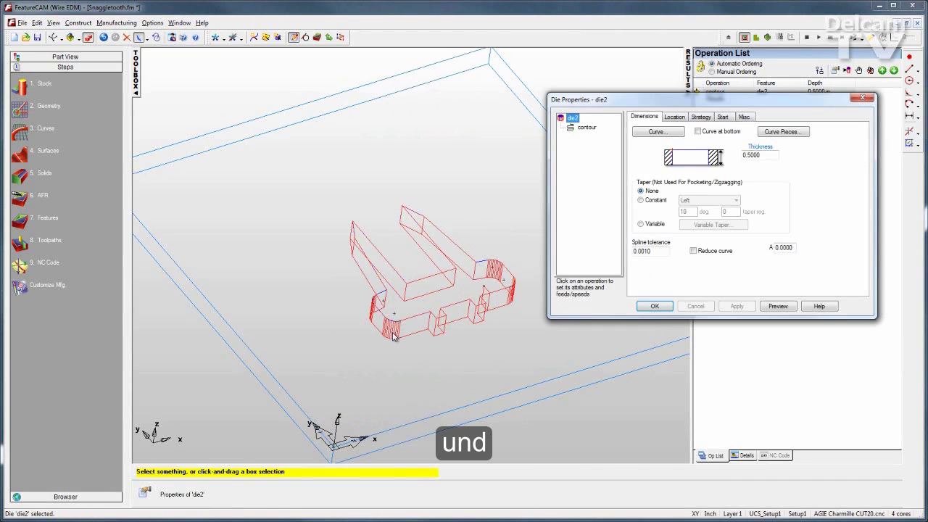
{"action": "left_click", "coordinate": [640, 200]}
{"action": "left_click", "coordinate": [734, 201]}
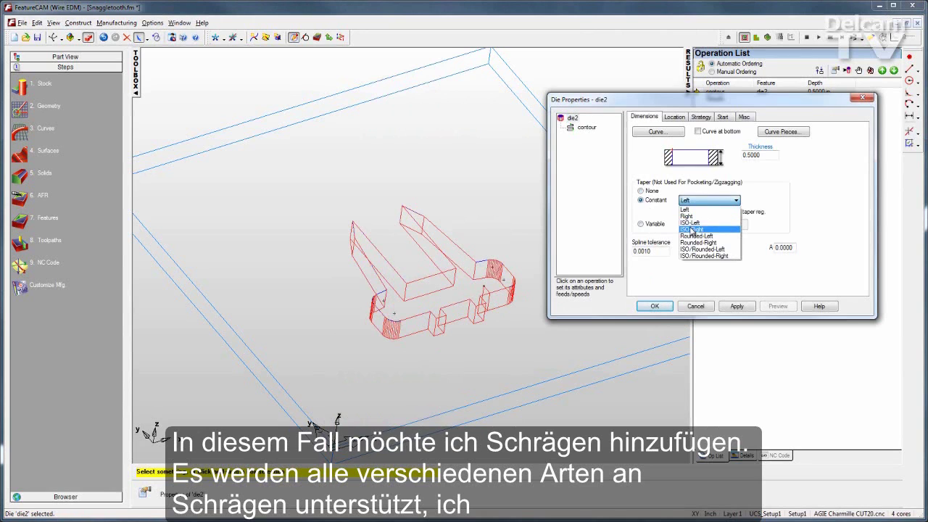
{"action": "left_click", "coordinate": [692, 229]}
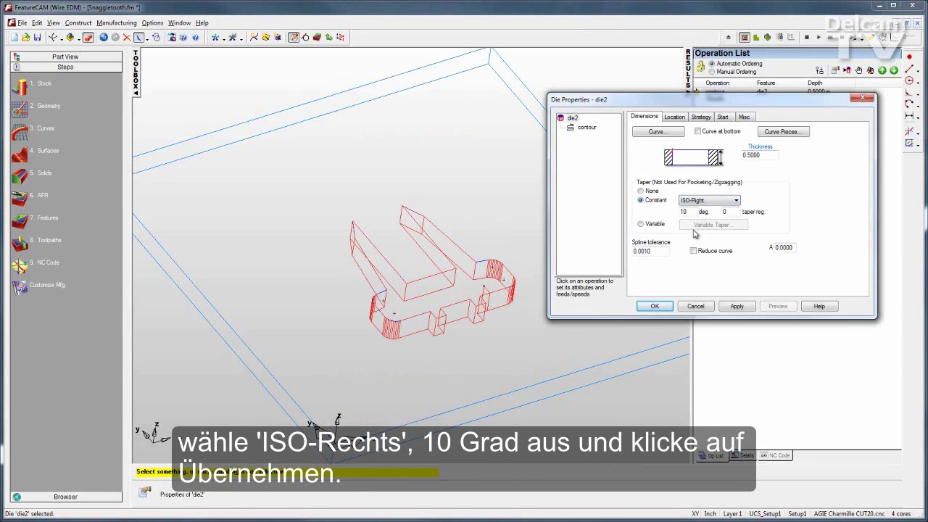
{"action": "left_click", "coordinate": [736, 307]}
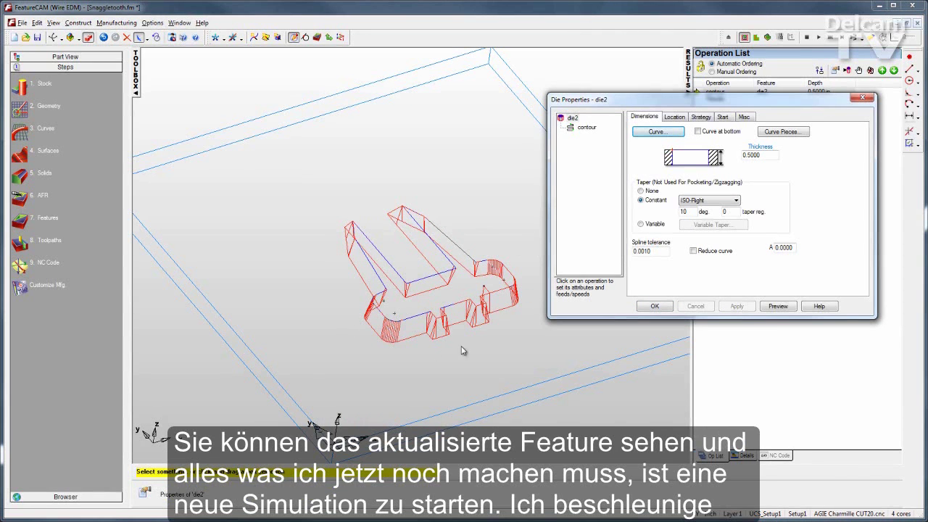
{"action": "left_click", "coordinate": [654, 306]}
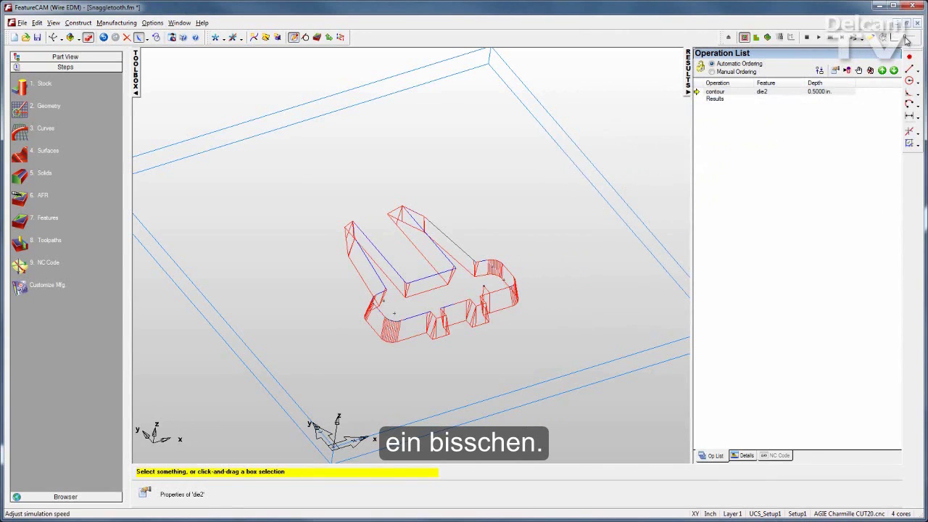
Step: Simulate the tapered die2 cut, show its NC code, and switch to solid 3D simulation
{"action": "left_click", "coordinate": [819, 38]}
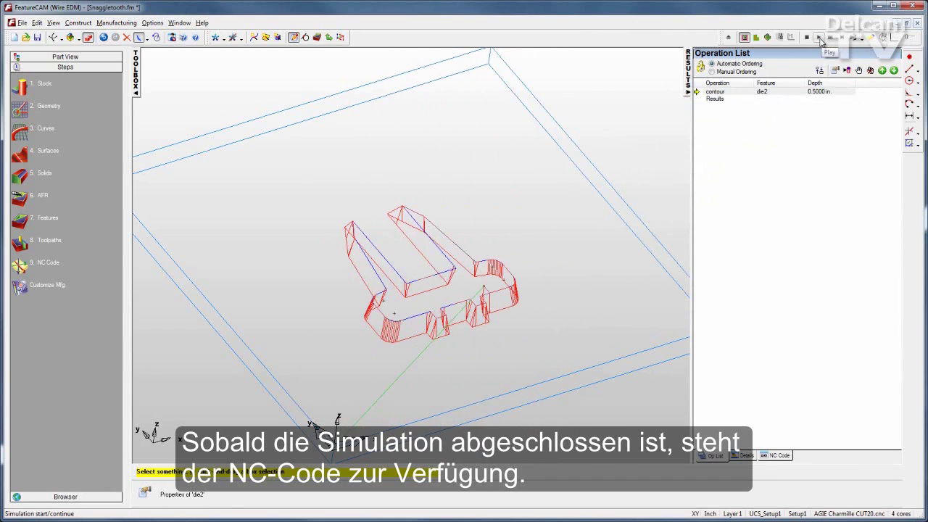
{"action": "left_click", "coordinate": [786, 456]}
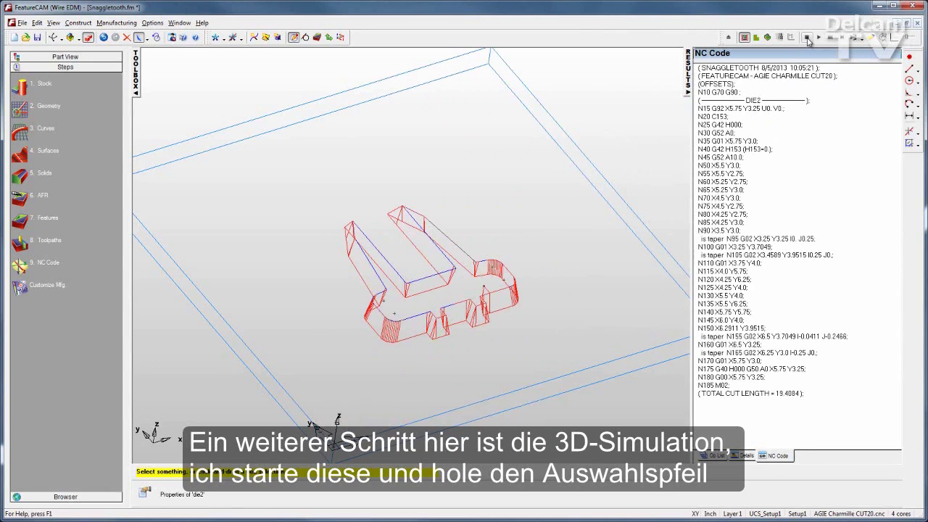
{"action": "left_click", "coordinate": [769, 39]}
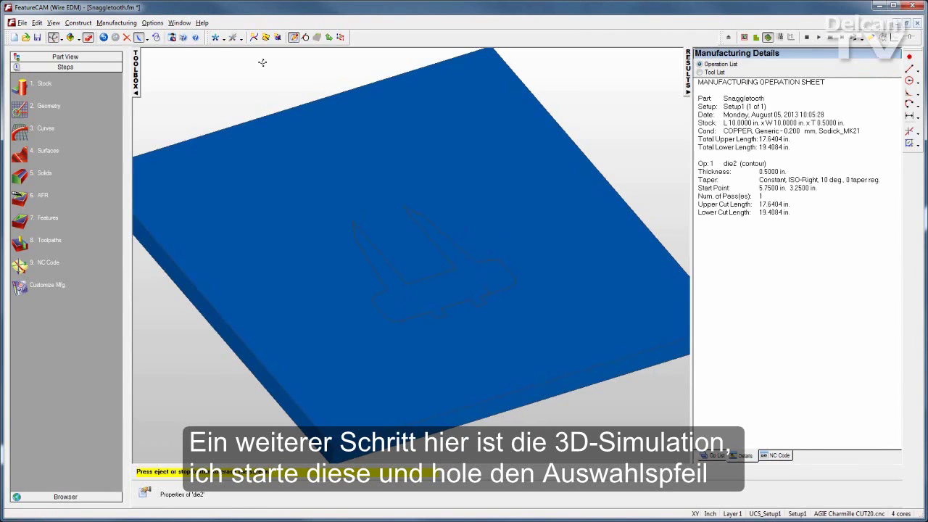
Step: Remove the cut-out slug and orbit to inspect the finished tapered die opening
{"action": "left_click", "coordinate": [139, 36]}
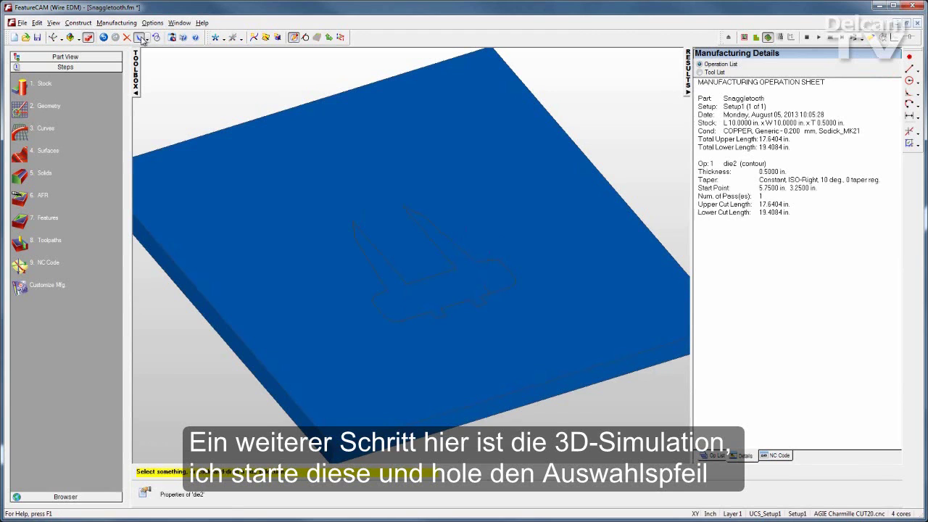
{"action": "left_click", "coordinate": [448, 289]}
{"action": "middle_click_drag", "start_coordinate": [455, 293], "coordinate": [351, 281]}
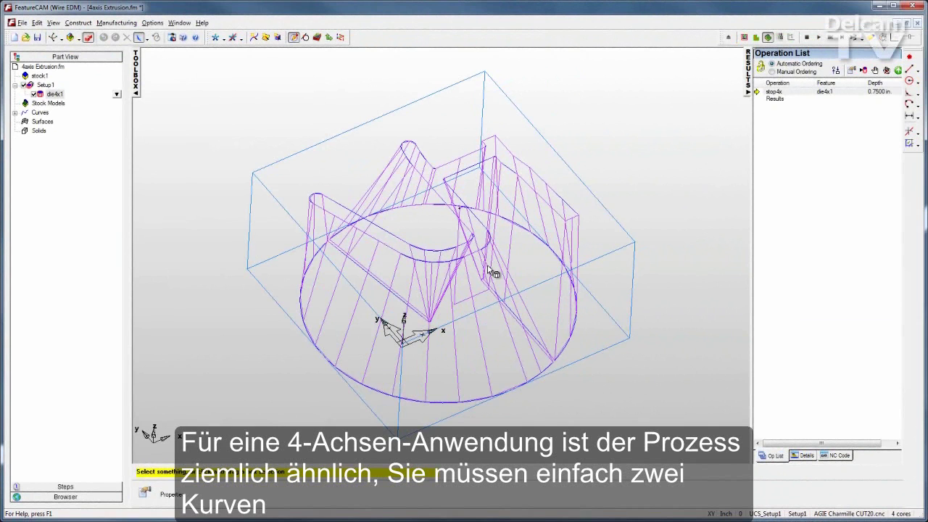
Step: Display die4x1's upper and lower curve matching and orbit the wireframe to check it
{"action": "mouse_move", "coordinate": [344, 286]}
{"action": "middle_mouse_down"}
{"action": "mouse_move", "coordinate": [343, 226]}
{"action": "mouse_move", "coordinate": [253, 211]}
{"action": "mouse_move", "coordinate": [205, 232]}
{"action": "mouse_move", "coordinate": [348, 217]}
{"action": "mouse_move", "coordinate": [381, 264]}
{"action": "mouse_move", "coordinate": [373, 286]}
{"action": "mouse_move", "coordinate": [347, 292]}
{"action": "middle_mouse_up"}
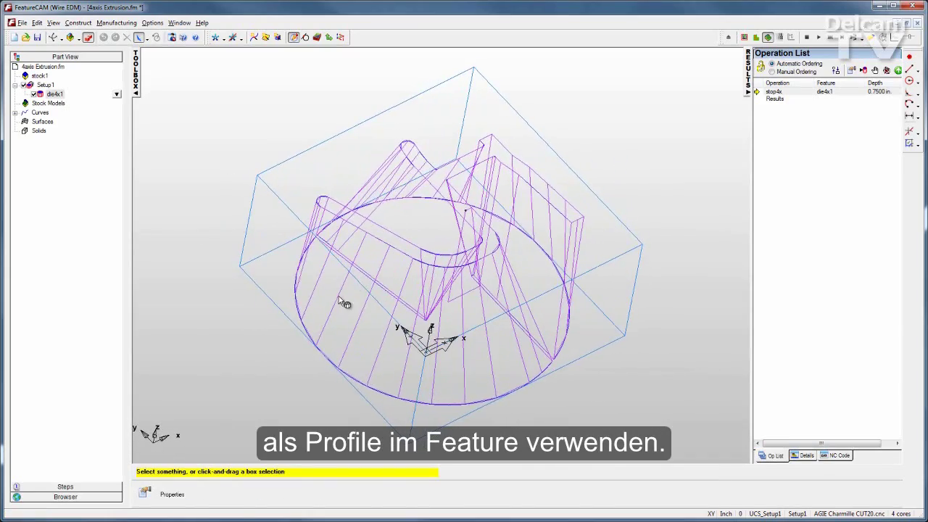
{"action": "double_click", "coordinate": [339, 298]}
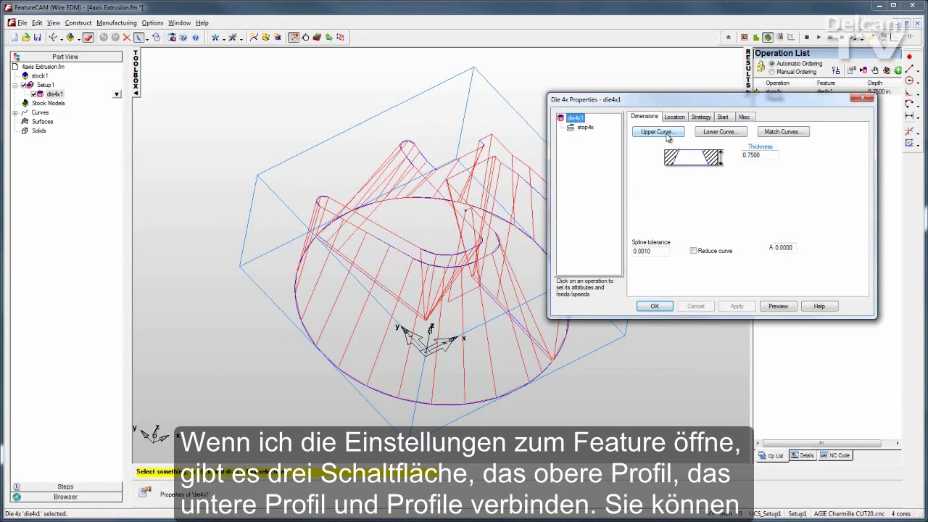
{"action": "left_click", "coordinate": [783, 133]}
{"action": "middle_click_drag", "start_coordinate": [403, 303], "coordinate": [393, 266]}
Step: Accept the die4x1 curve matching and properties and simulate the 4-axis cut
{"action": "left_click", "coordinate": [655, 281]}
{"action": "left_click", "coordinate": [654, 305]}
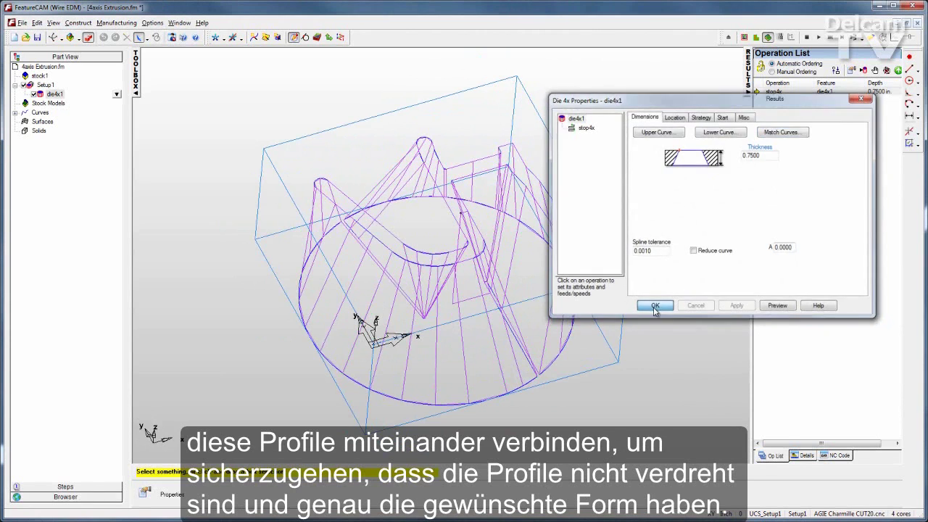
{"action": "left_click", "coordinate": [816, 39]}
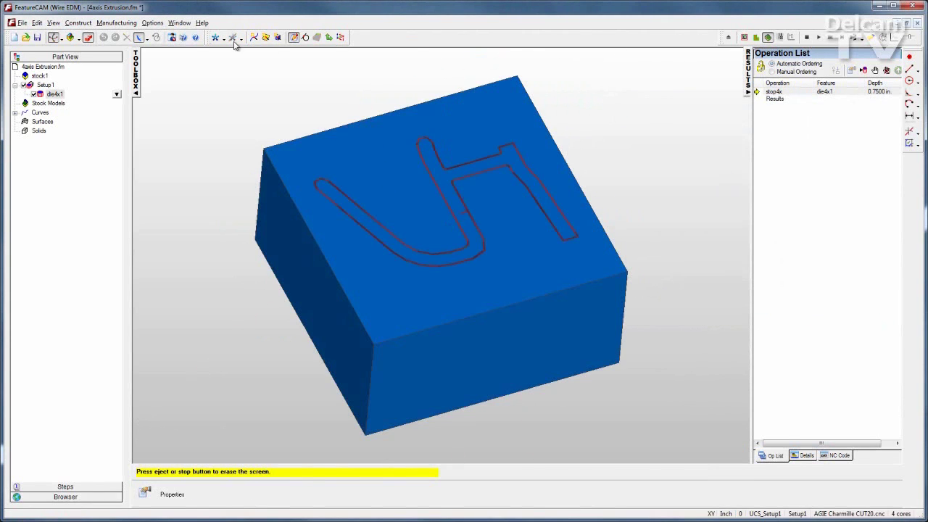
Step: View the finished 4-axis die cut from the top and display its NC code
{"action": "left_click", "coordinate": [138, 37]}
{"action": "middle_click_drag", "start_coordinate": [422, 288], "coordinate": [479, 119]}
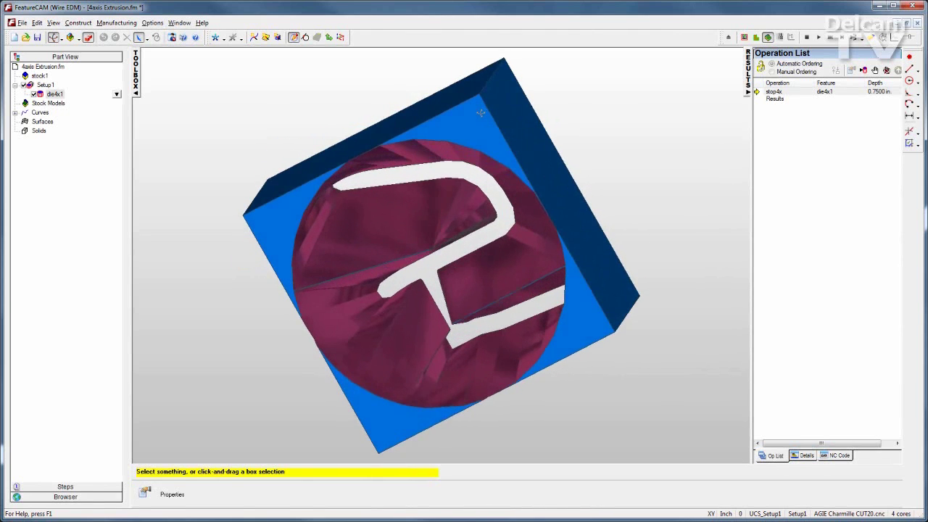
{"action": "left_click", "coordinate": [830, 455]}
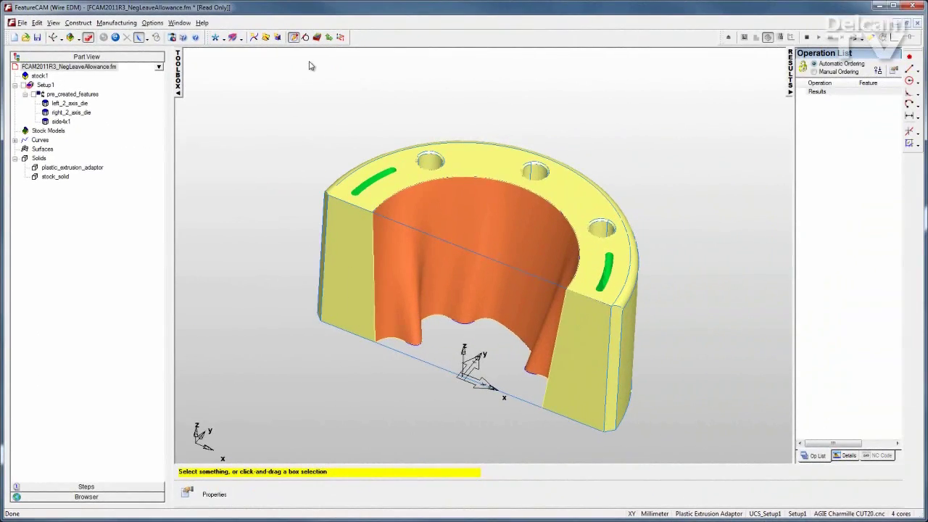
Step: Start a FeatureRECOGNITION 4 Axis Side feature and pick the inner orange wall's upper edge
{"action": "left_click", "coordinate": [317, 37]}
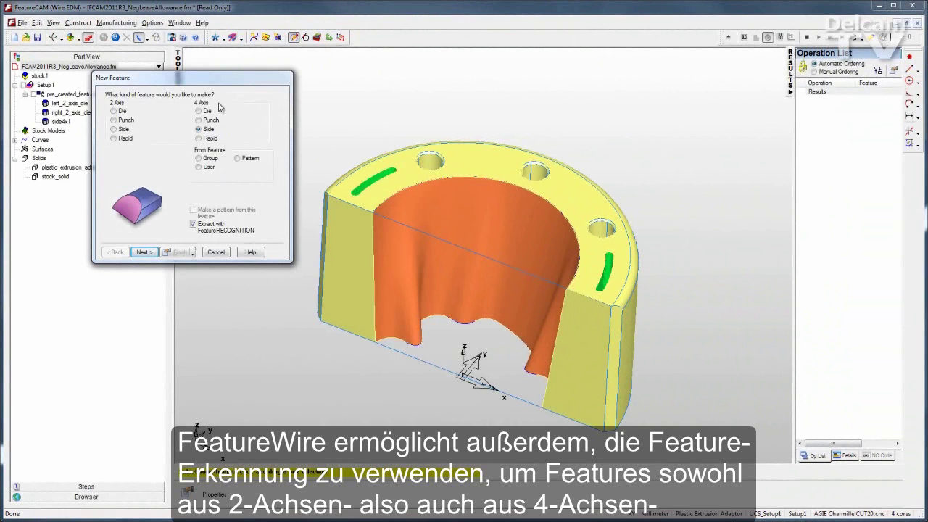
{"action": "left_click", "coordinate": [148, 253]}
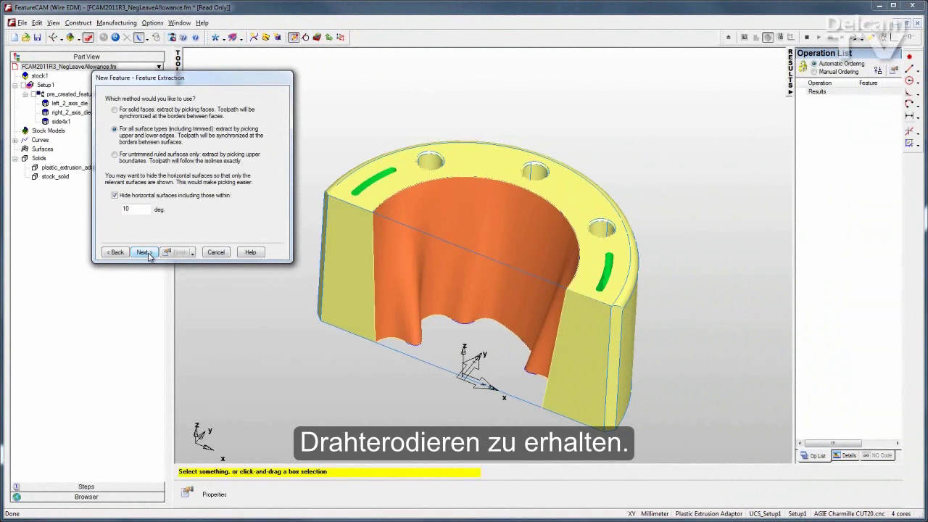
{"action": "left_click", "coordinate": [145, 252]}
{"action": "left_click", "coordinate": [112, 123]}
{"action": "left_click", "coordinate": [436, 196]}
{"action": "left_click", "coordinate": [704, 56]}
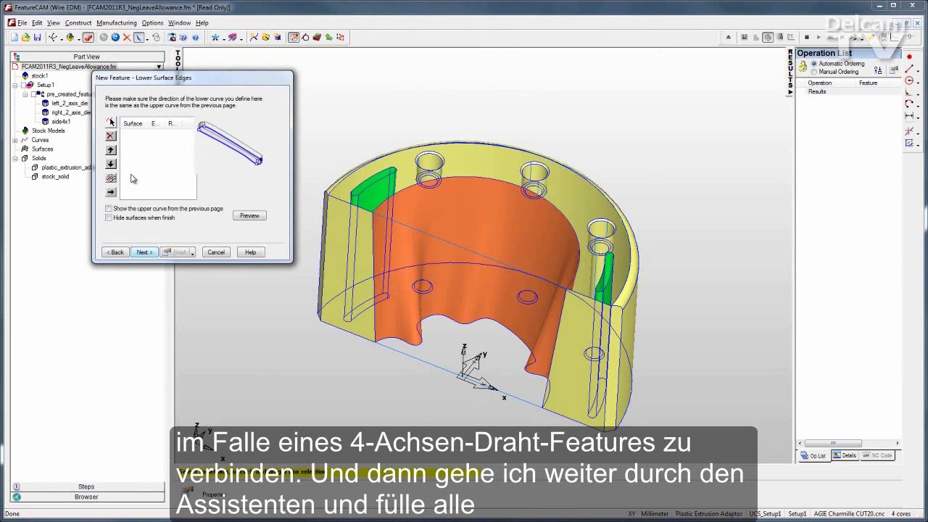
Step: Pick the wall's lower edge and finish the feature as side4x2
{"action": "left_click", "coordinate": [111, 122]}
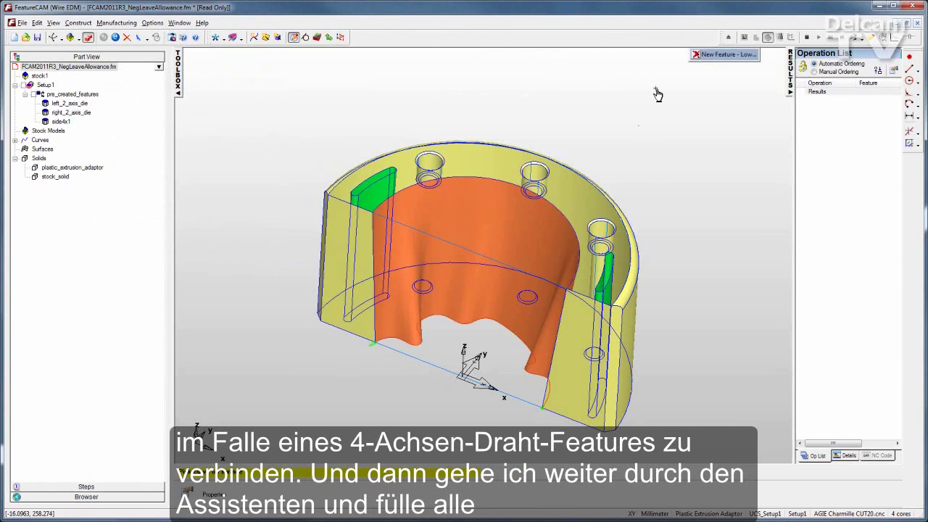
{"action": "left_click", "coordinate": [699, 55]}
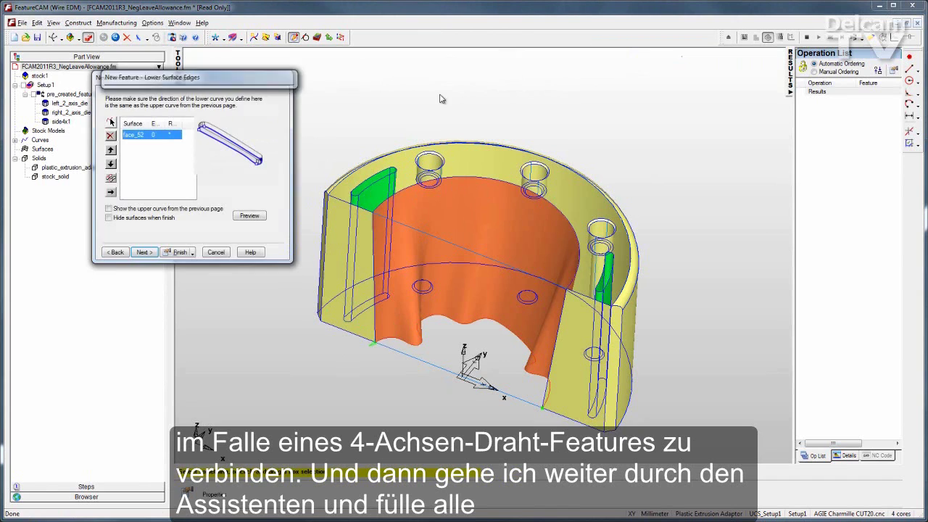
{"action": "left_click", "coordinate": [144, 253]}
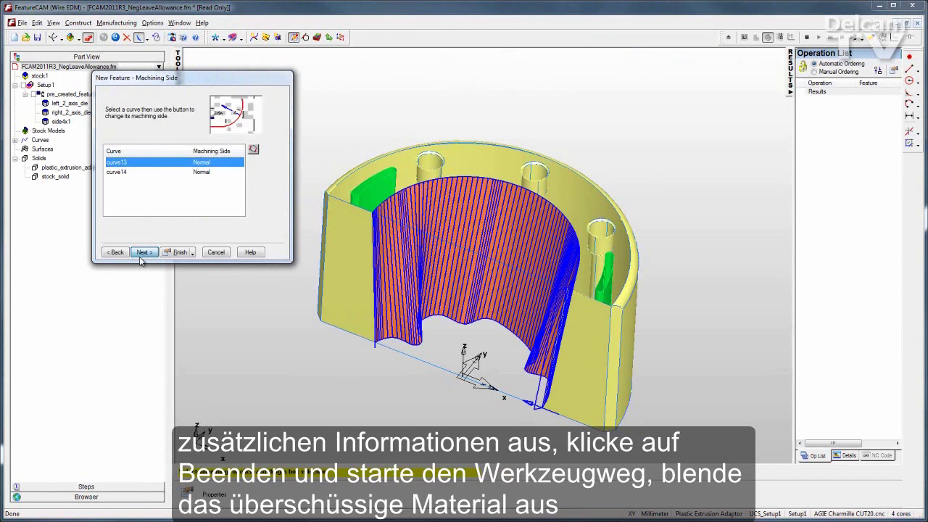
{"action": "left_click", "coordinate": [141, 254]}
{"action": "left_click", "coordinate": [176, 252]}
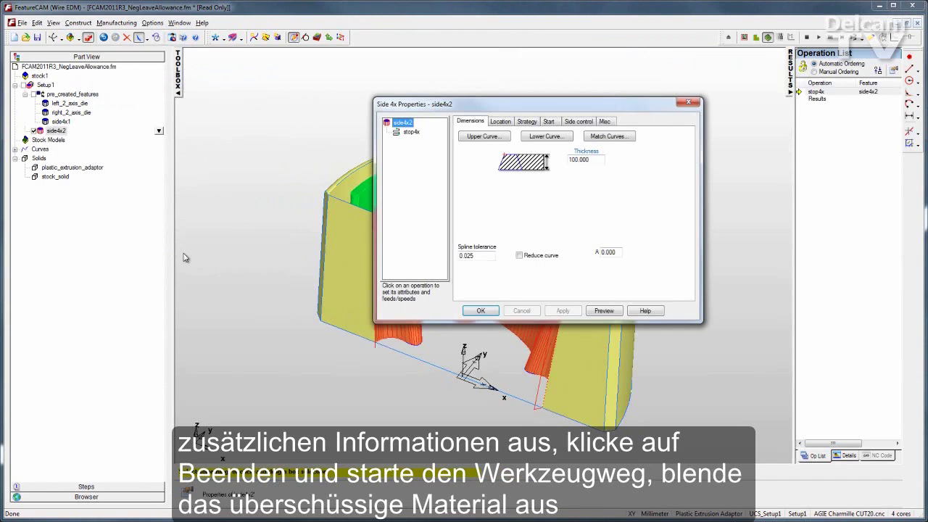
Step: Accept the side4x2 properties, play the side4x2 cut simulation, and show its NC code
{"action": "left_click", "coordinate": [479, 312]}
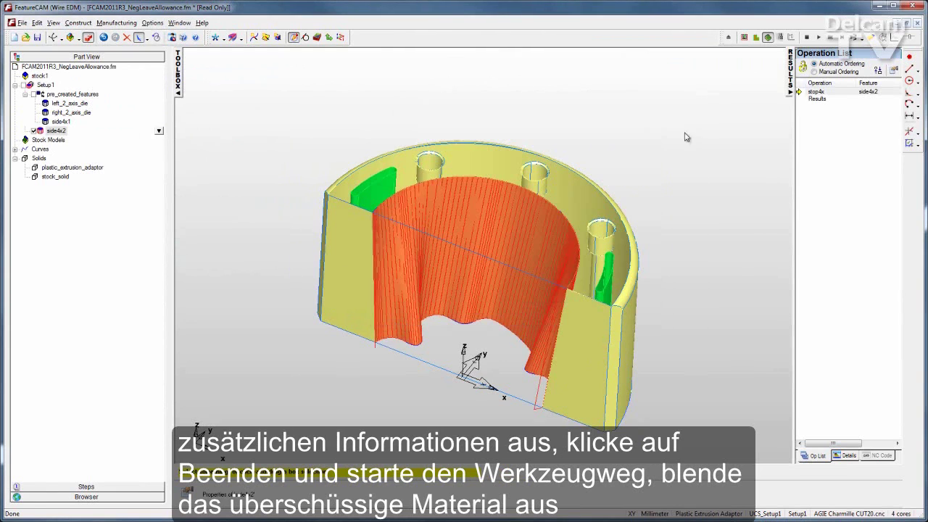
{"action": "left_click", "coordinate": [818, 37]}
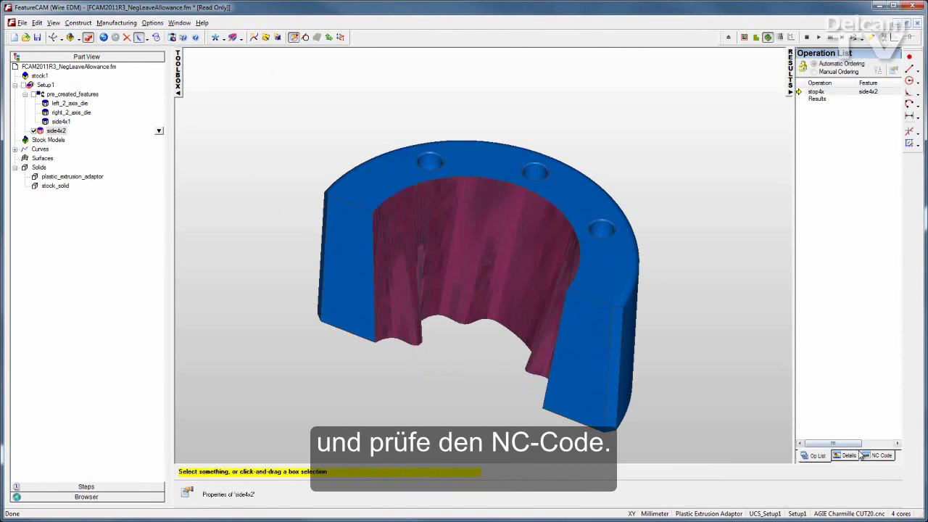
{"action": "left_click", "coordinate": [881, 456]}
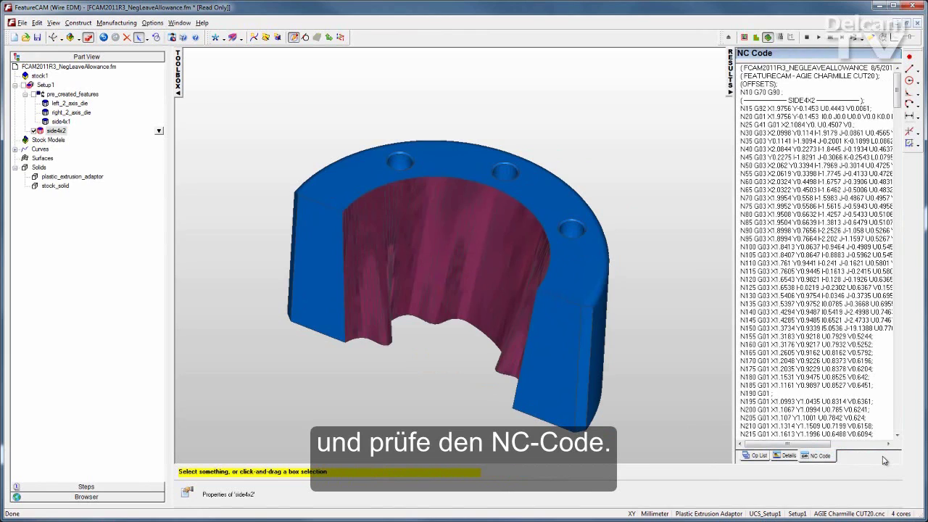